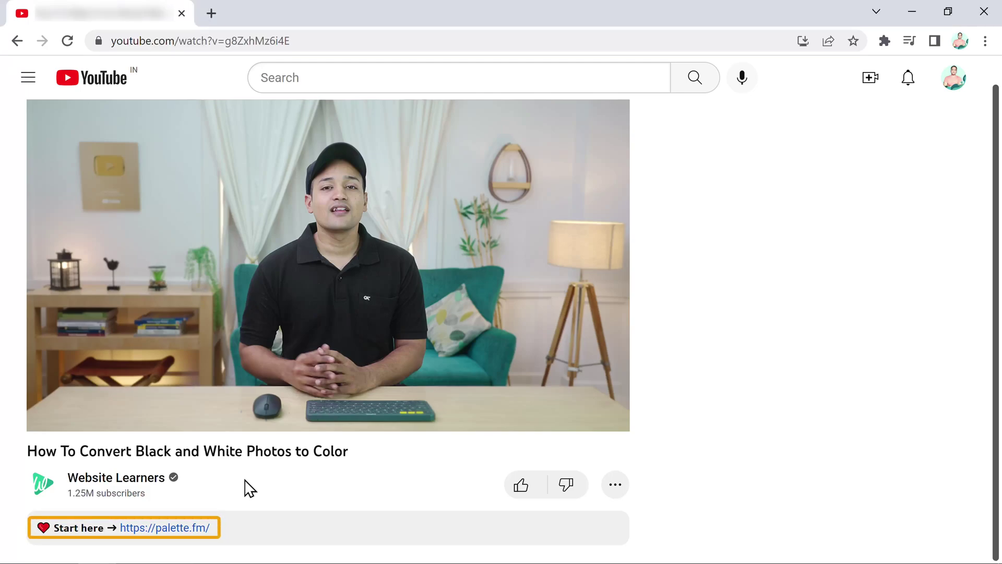
# Step: Open palette.fm from the YouTube video description link
pyautogui.click(170, 530)
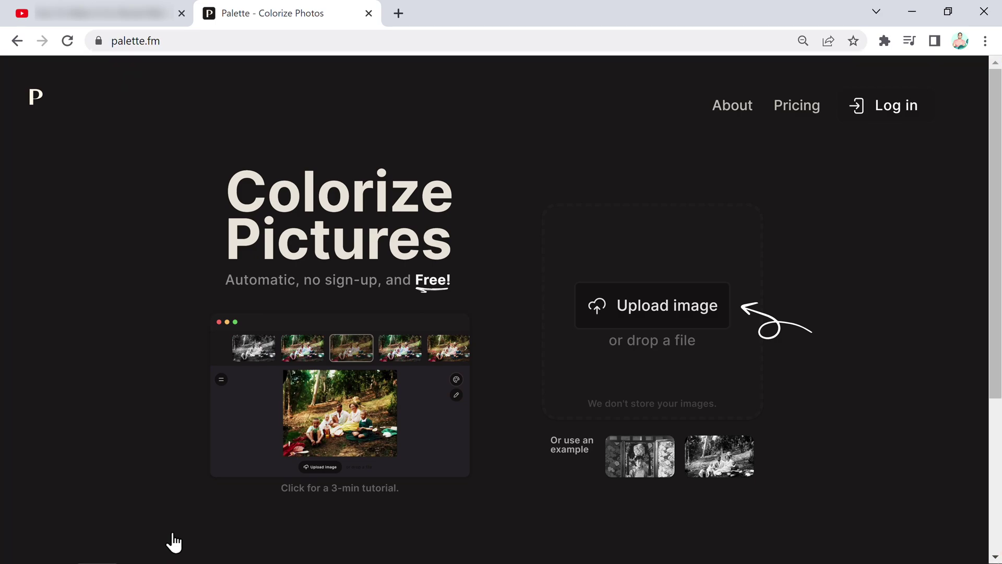
# Step: Drag 'old photo' from File Explorer into Palette's Upload image area
pyautogui.press('super+e')
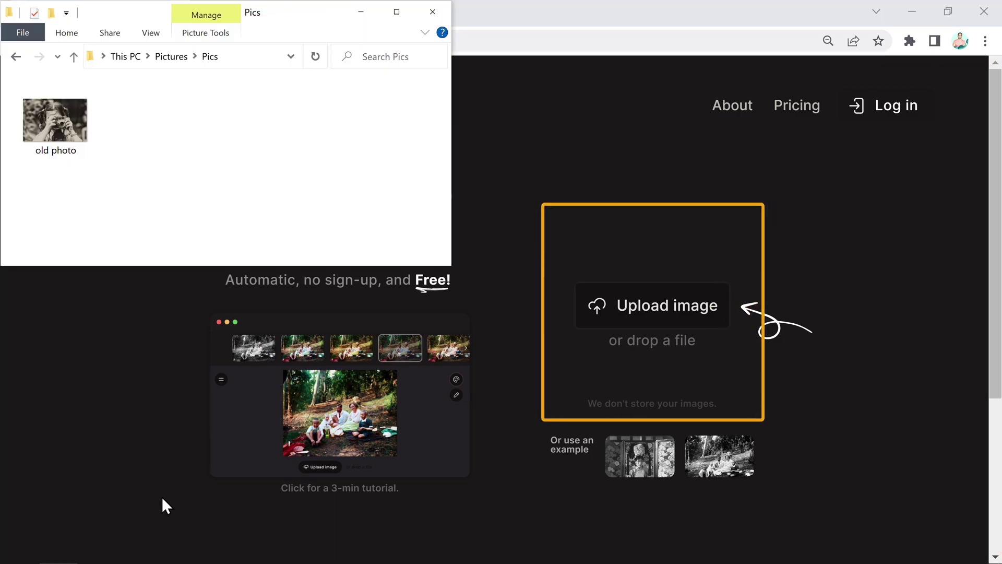
pyautogui.moveTo(62, 126); pyautogui.dragTo(527, 241)
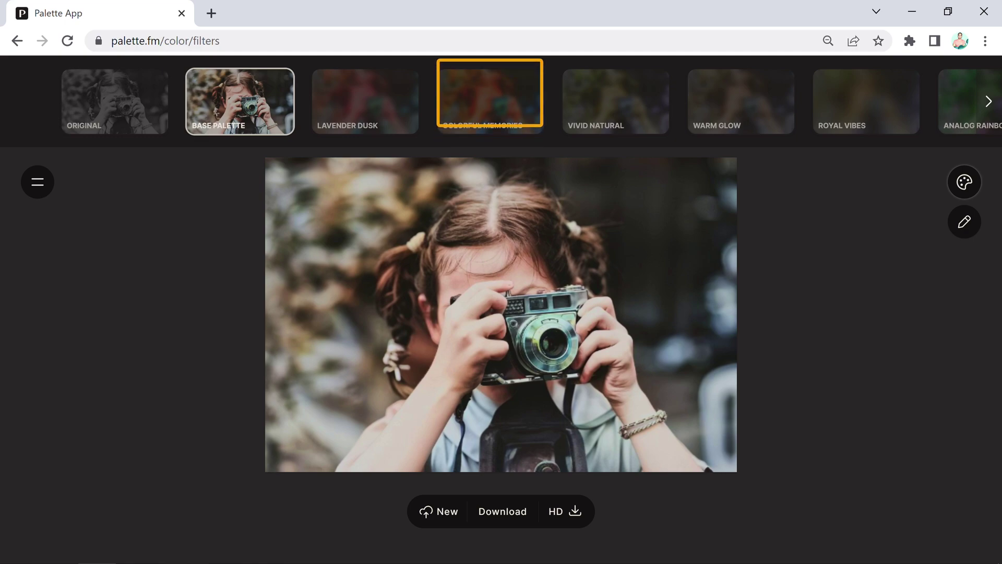
# Step: Apply the Colorful Memories filter to the uploaded photo
pyautogui.click(513, 128)
pyautogui.click(495, 116)
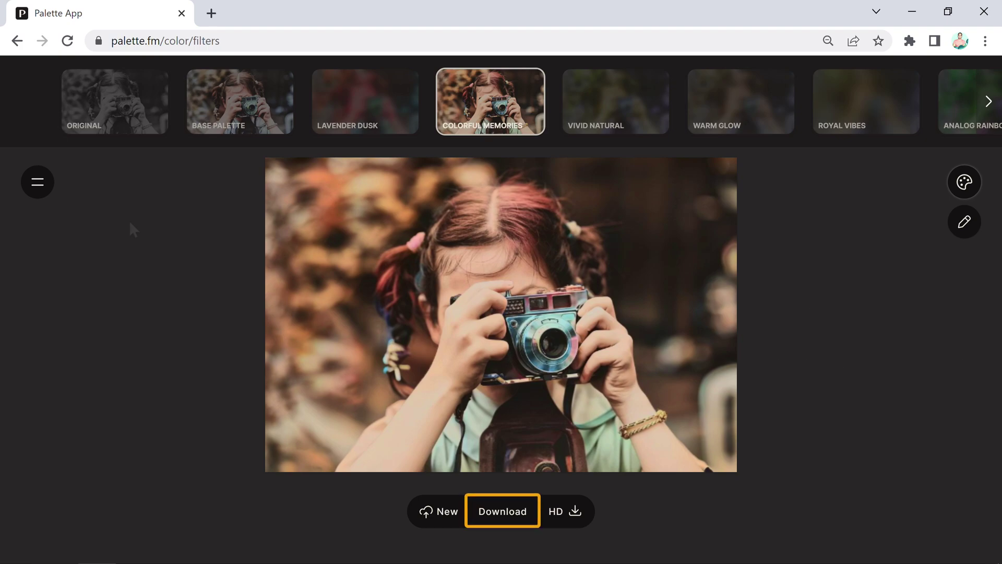
# Step: Download the Colorful Memories PNG, preview it in Photos, then close the viewer
pyautogui.click(503, 513)
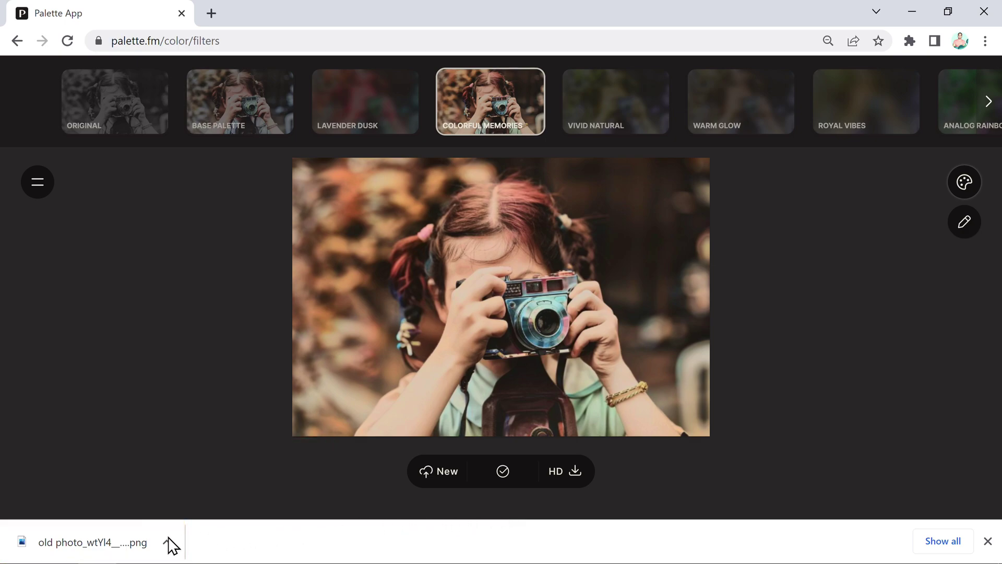
pyautogui.click(101, 542)
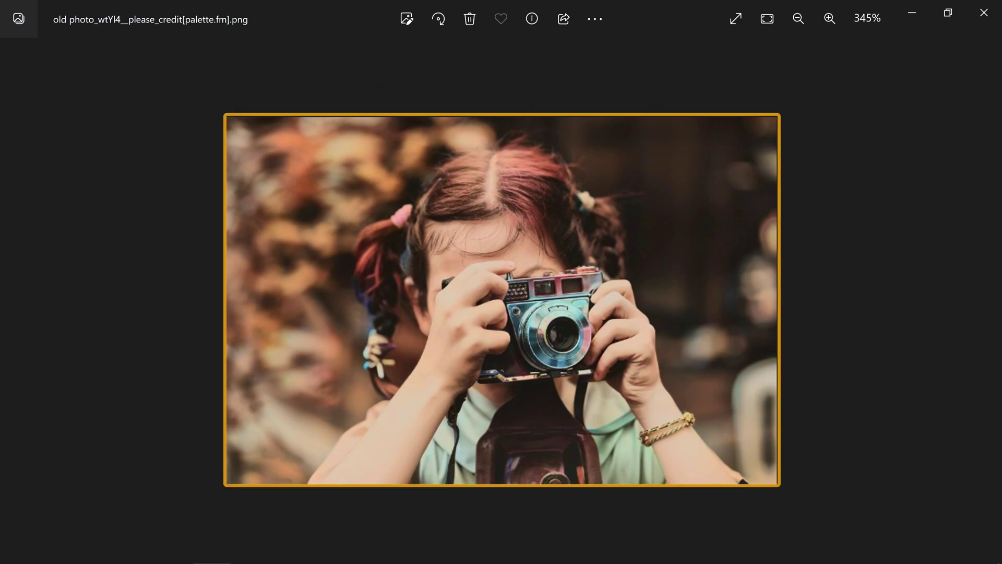
pyautogui.click(981, 17)
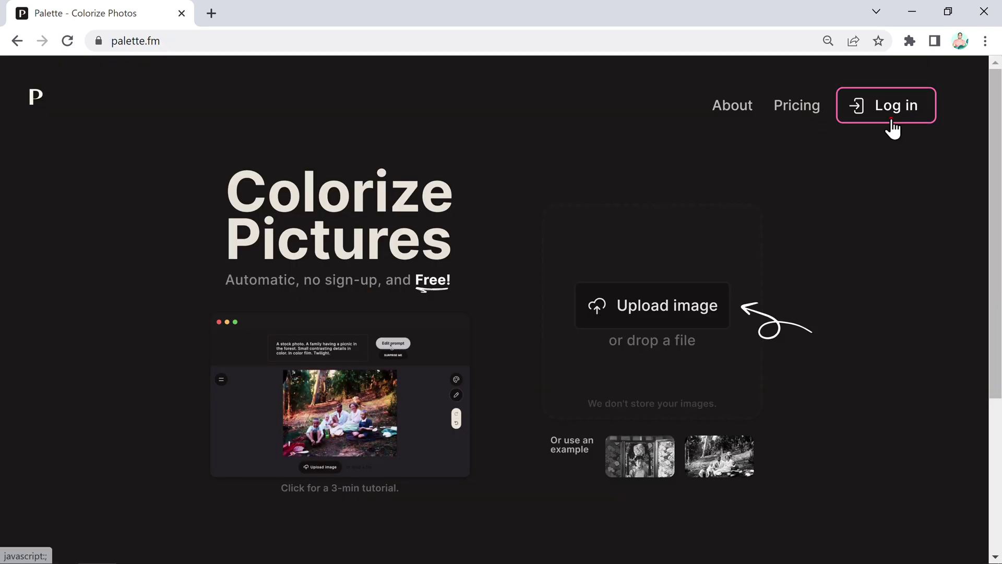
# Step: Log in to Palette.fm using Continue with Google and a chosen account
pyautogui.click(892, 126)
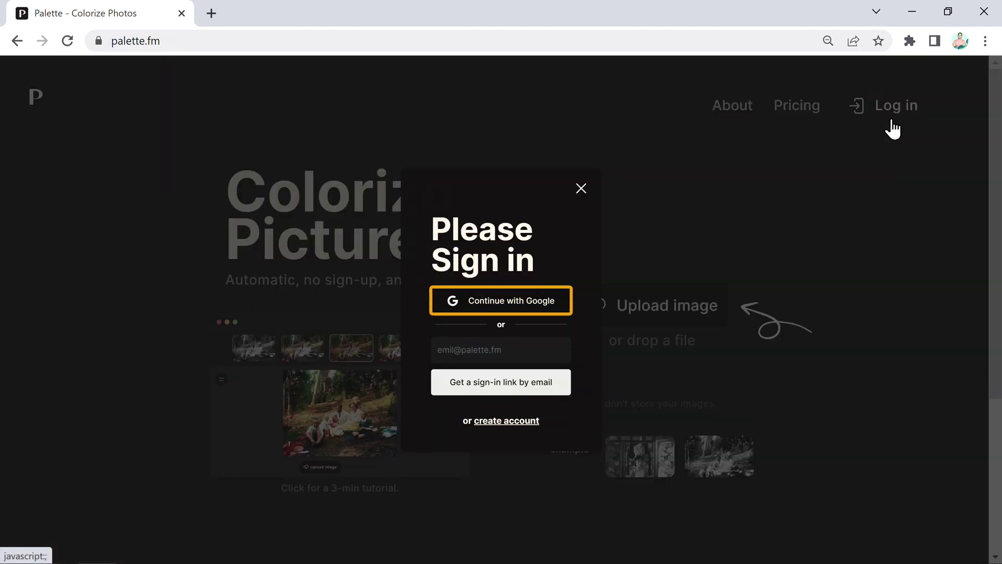
pyautogui.click(497, 307)
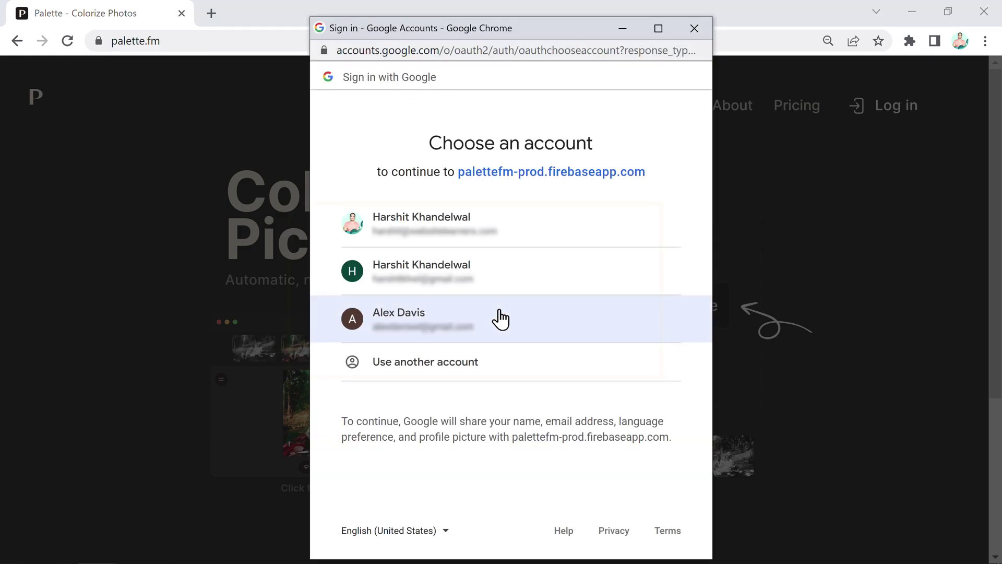
pyautogui.click(448, 244)
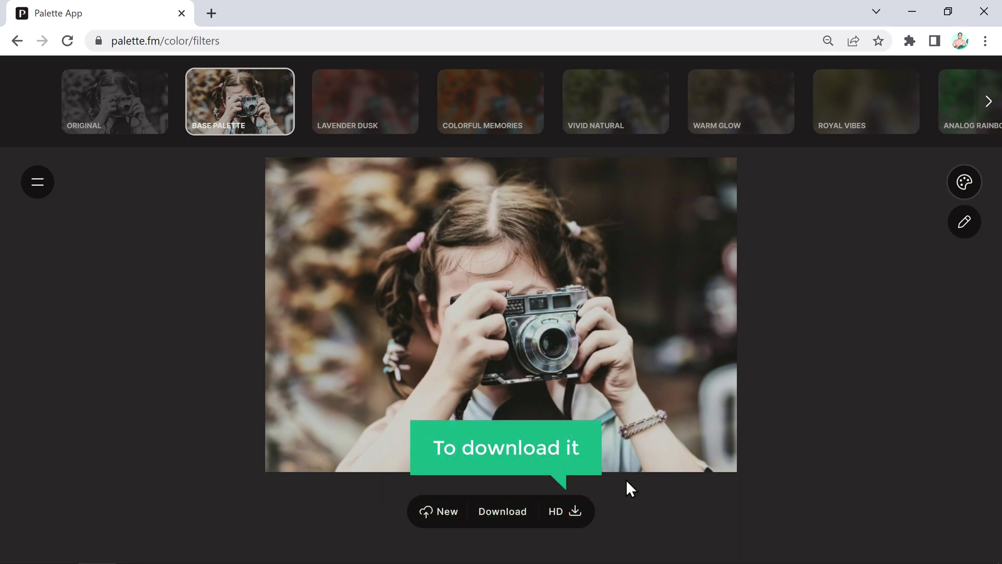
# Step: Download the HD Base Palette PNG and open it from the download bar
pyautogui.click(572, 513)
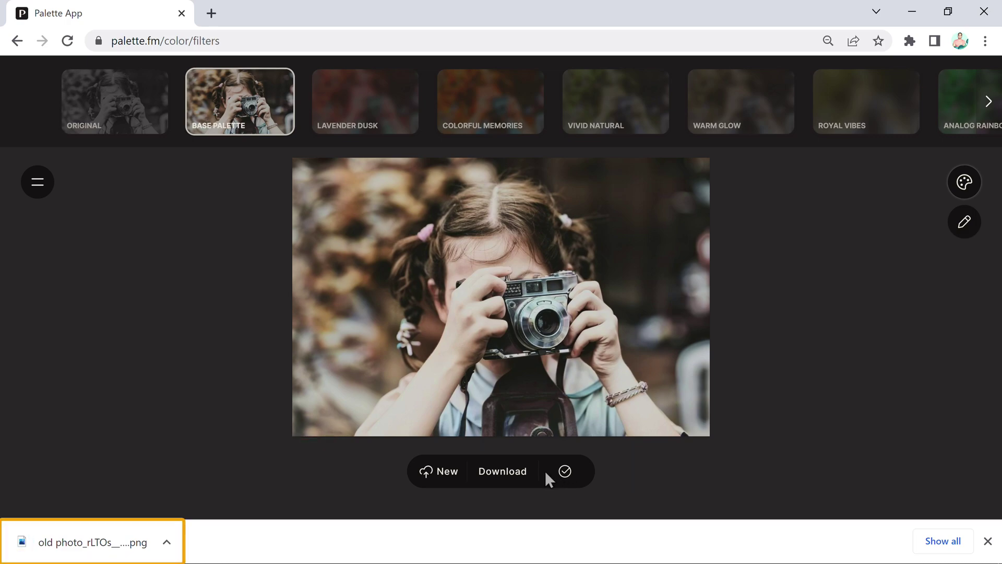
pyautogui.click(111, 530)
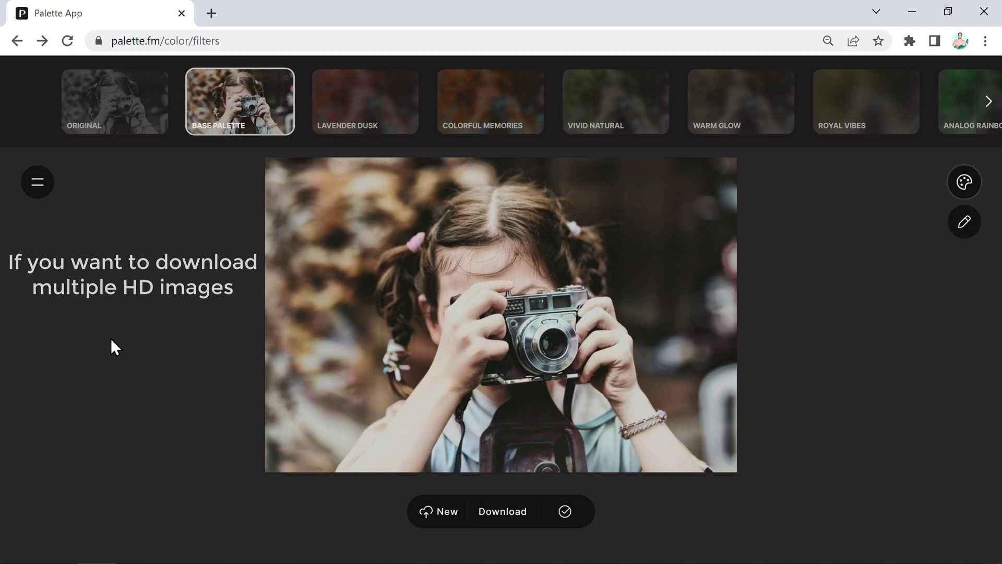
# Step: Show Palette.fm's Pricing plans page from the hamburger menu
pyautogui.click(43, 182)
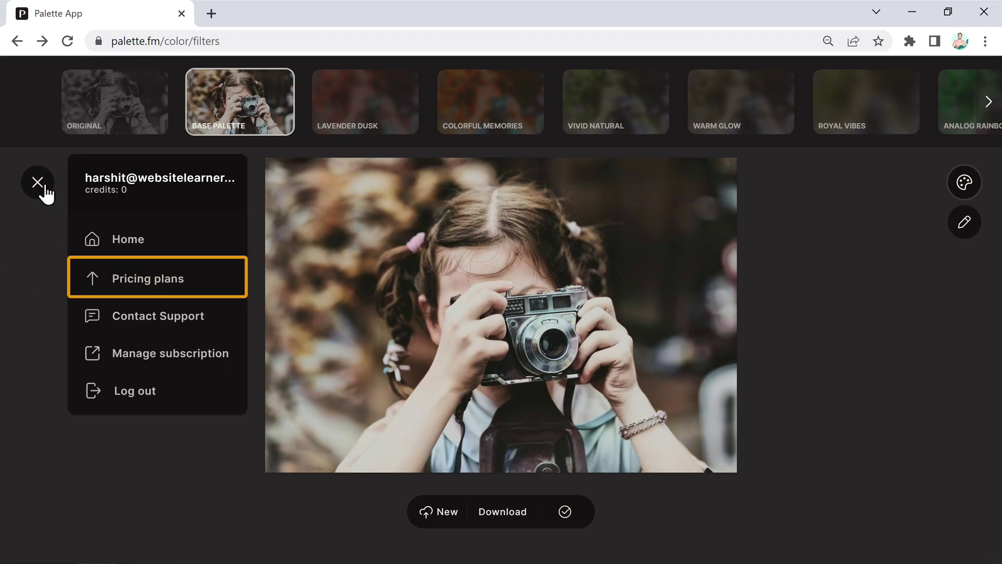
pyautogui.click(156, 283)
pyautogui.scroll(-2, 494, 301)
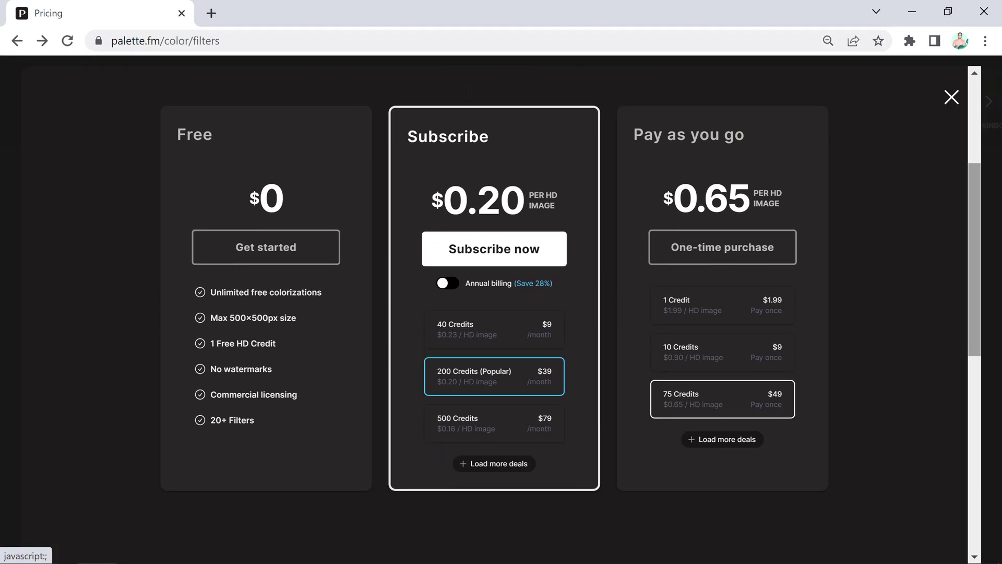